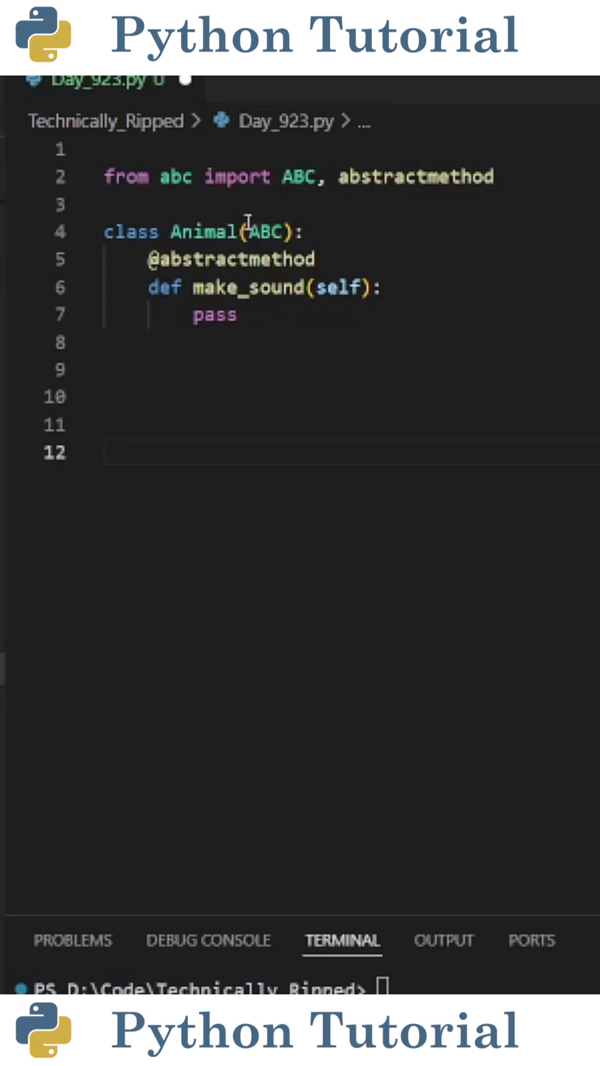
Step: Highlight the class Animal(ABC) definition line
left_click(374, 346)
mouse_move(337, 231)
left_mouse_down()
mouse_move(121, 223)
mouse_move(104, 231)
left_mouse_up()
left_click(416, 334)
left_click(284, 326)
mouse_move(279, 324)
left_mouse_down()
mouse_move(209, 279)
mouse_move(154, 262)
left_mouse_up()
left_click(369, 264)
left_click_drag(215, 257, 142, 264)
left_click(267, 354)
mouse_move(238, 316)
left_mouse_down()
mouse_move(194, 315)
mouse_move(159, 287)
left_mouse_up()
Step: Enlarge the terminal panel and paste the Dog class and calling code below Animal
left_click(298, 499)
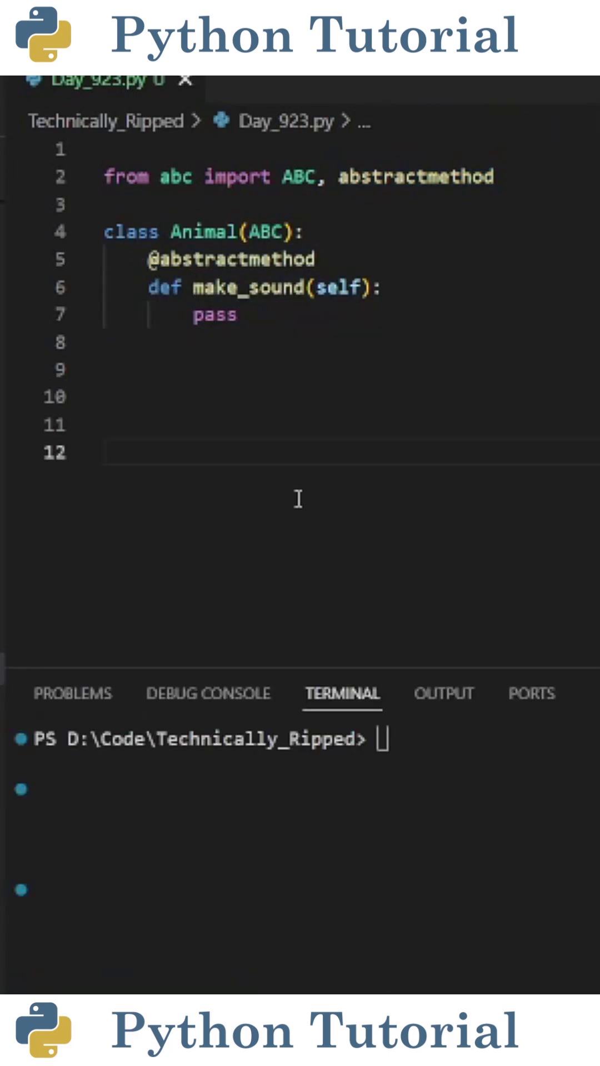
left_click_drag(238, 232, 173, 234)
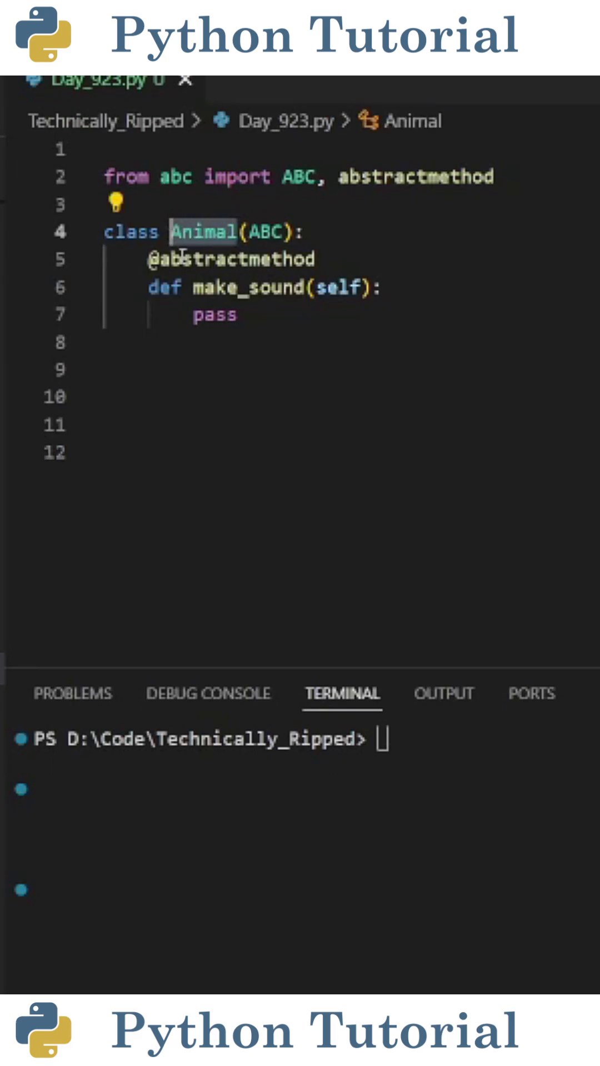
left_click(241, 393)
type("class Dog(Animal):     def make_sound(self):         print(\"Woof!\")  dog = Dog() dog.make_sound()")
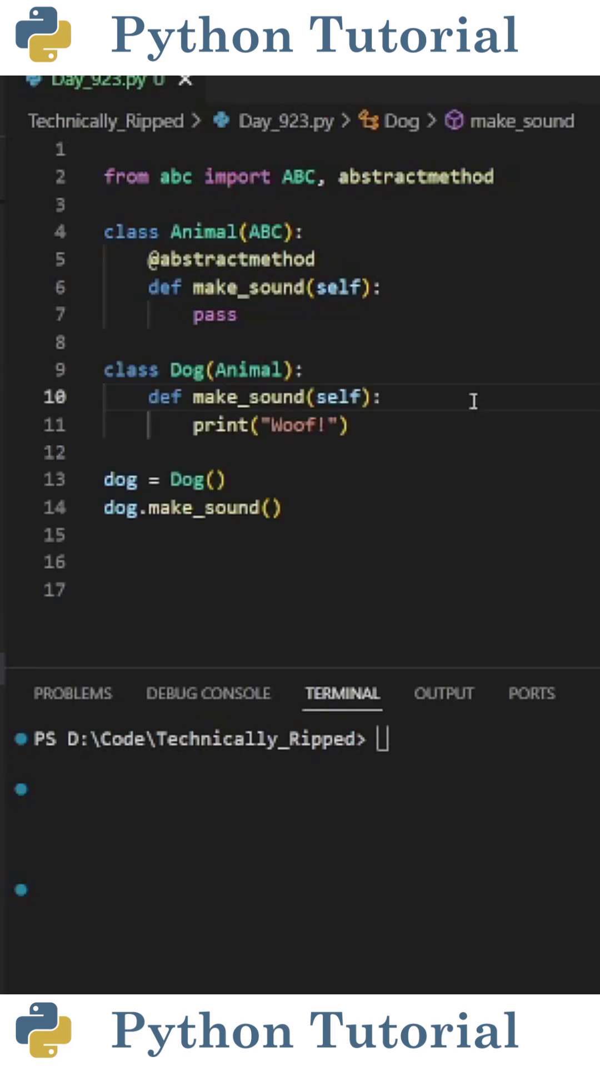
Step: Highlight the Dog(Animal) inheritance and Dog's make_sound override printing 'Woof!'
left_click_drag(167, 370, 293, 369)
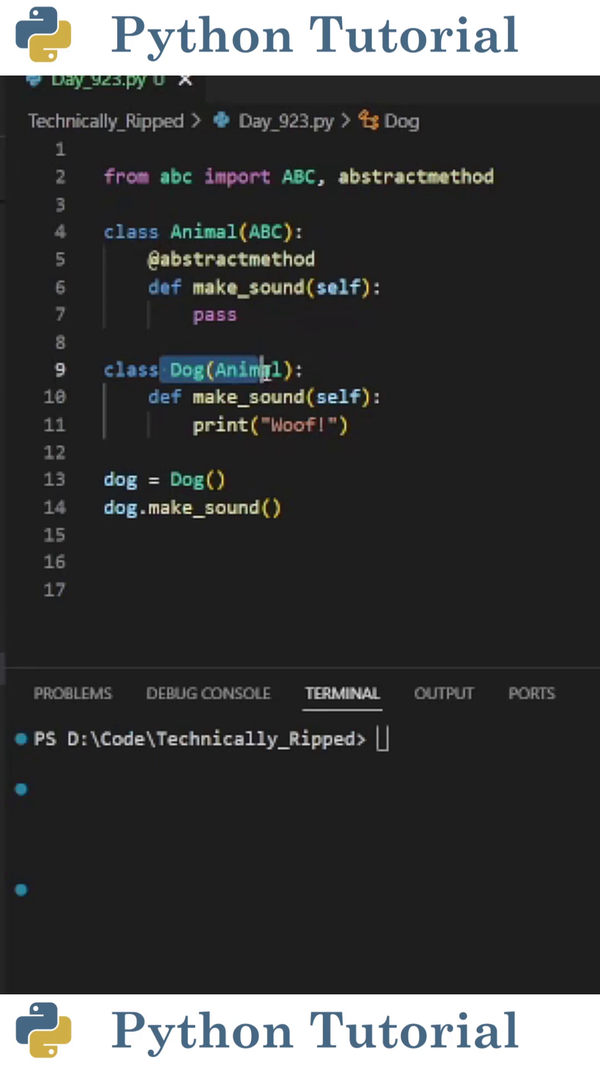
left_click(309, 369)
left_click_drag(381, 428, 150, 397)
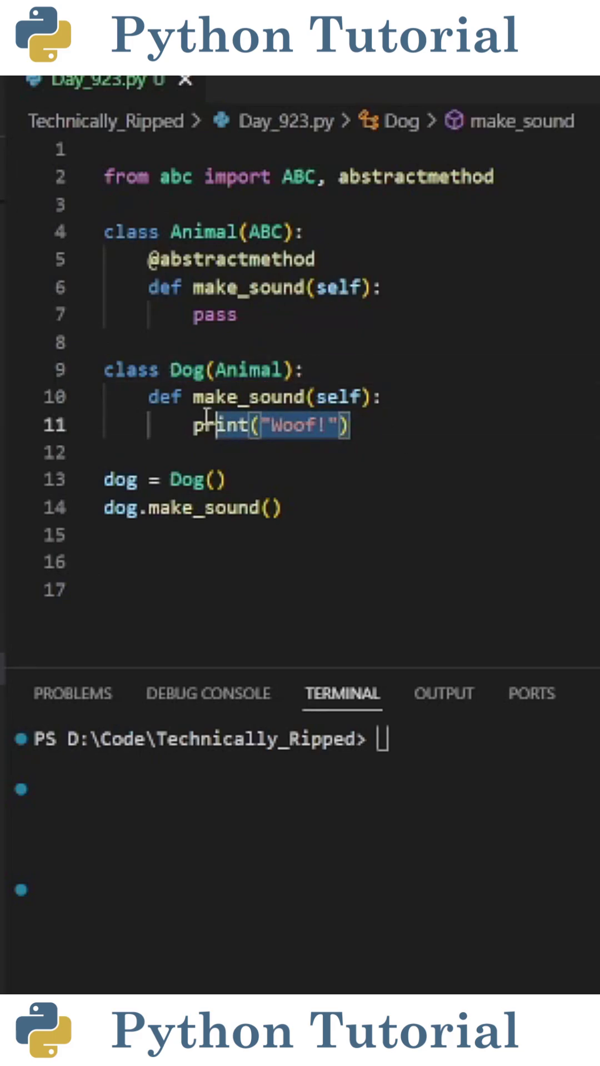
left_click(264, 480)
Step: Highlight the dog.make_sound() call at the file's end and move focus to the terminal
key("Home")
key("Down")
key("Down")
key("Down")
left_click_drag(285, 509, 172, 508)
left_click(239, 562)
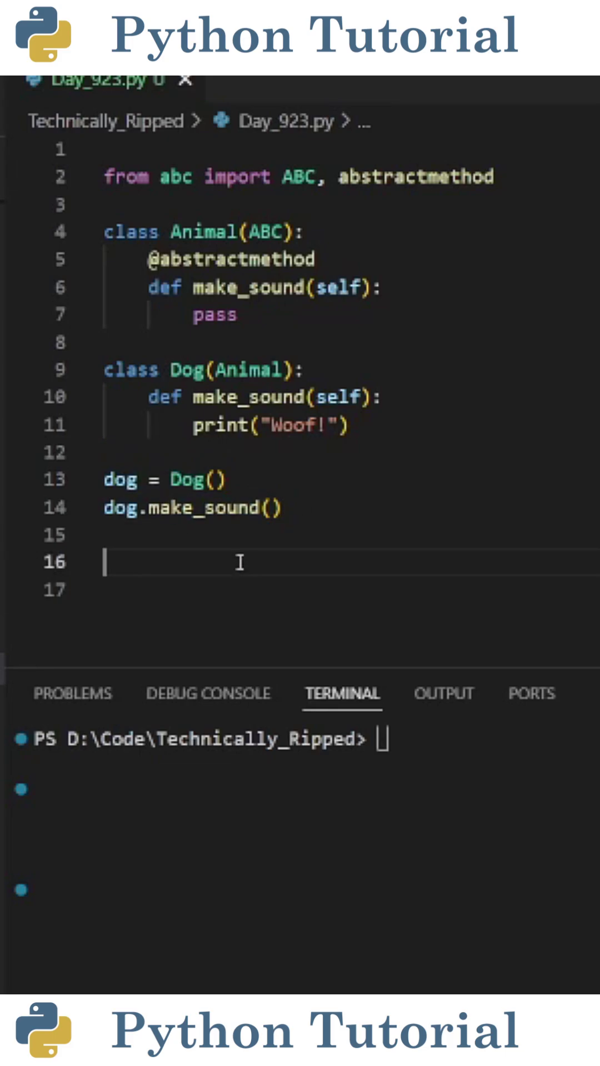
type("python day_923.py")
key("Return")
left_click_drag(167, 763, 14, 764)
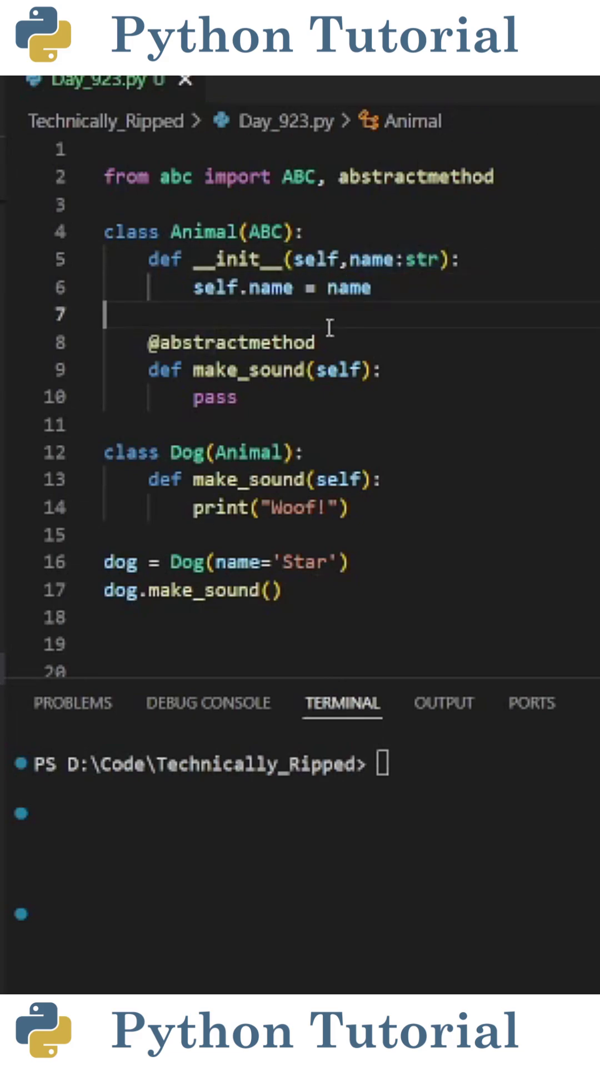
Step: Compare Animal's abstract make_sound with Dog's override that prints 'Woof!'
left_click_drag(293, 395, 150, 323)
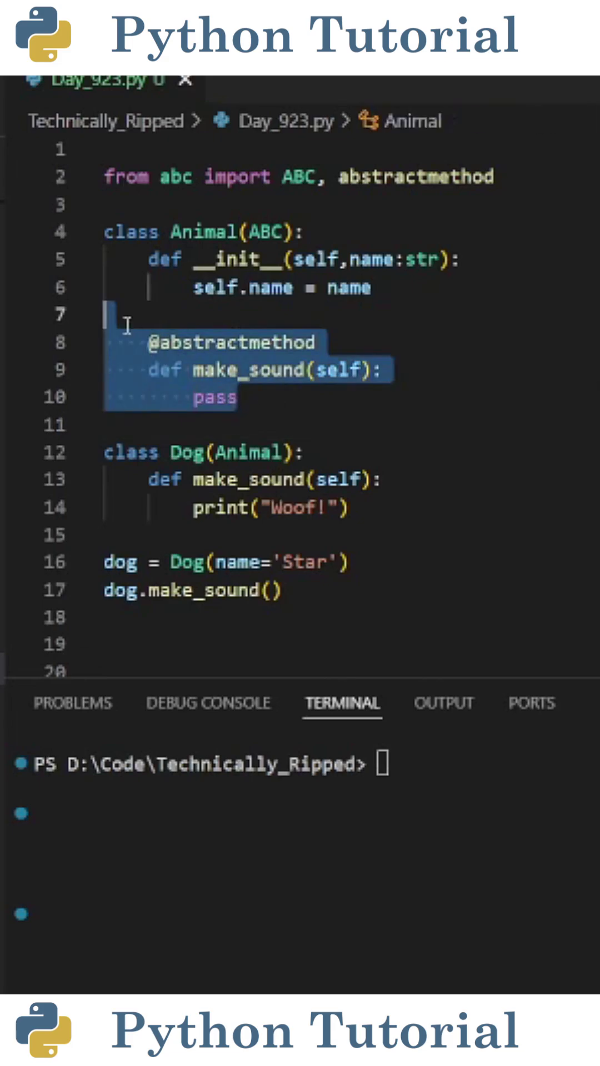
left_click(155, 316)
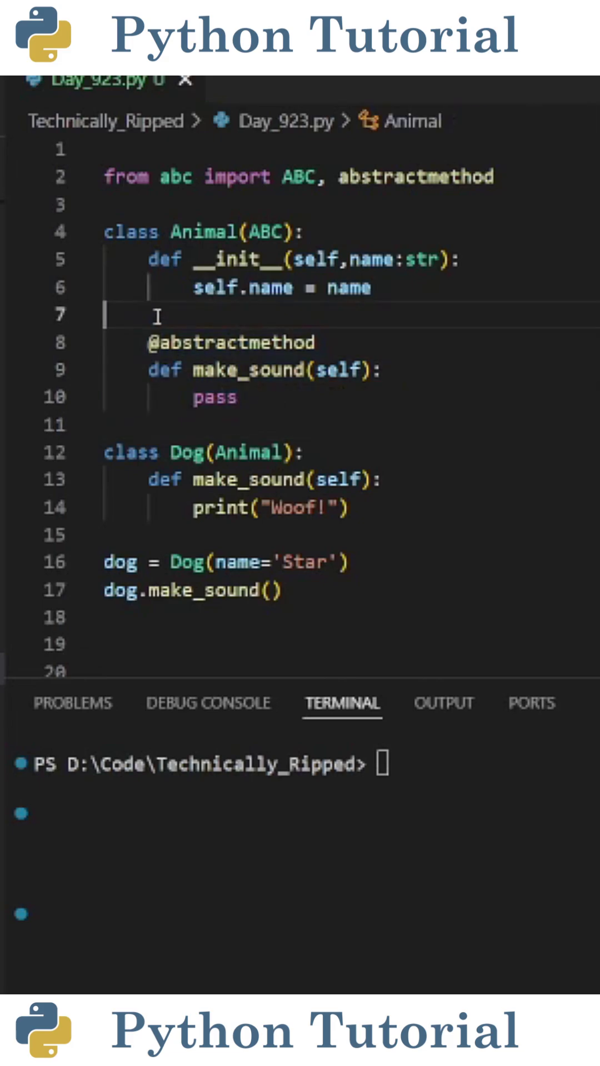
left_click(369, 510)
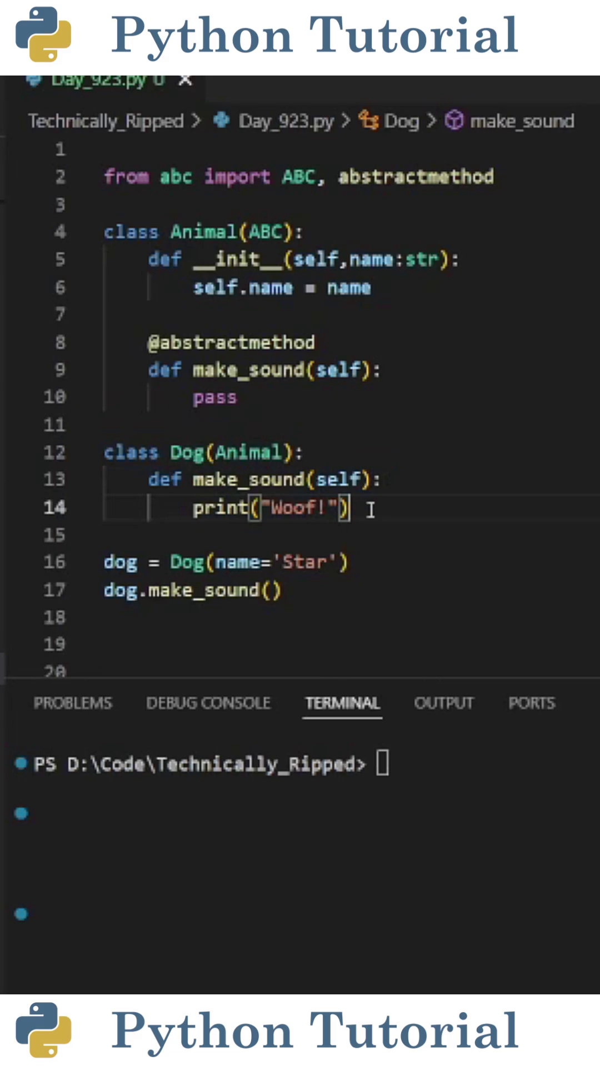
left_click_drag(370, 509, 150, 479)
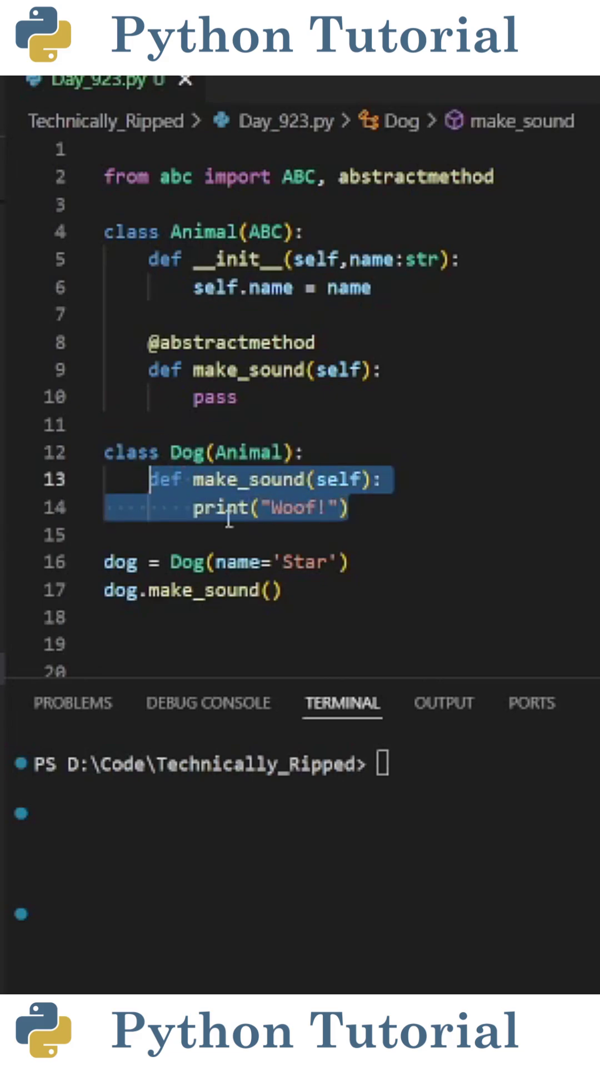
left_click(404, 504)
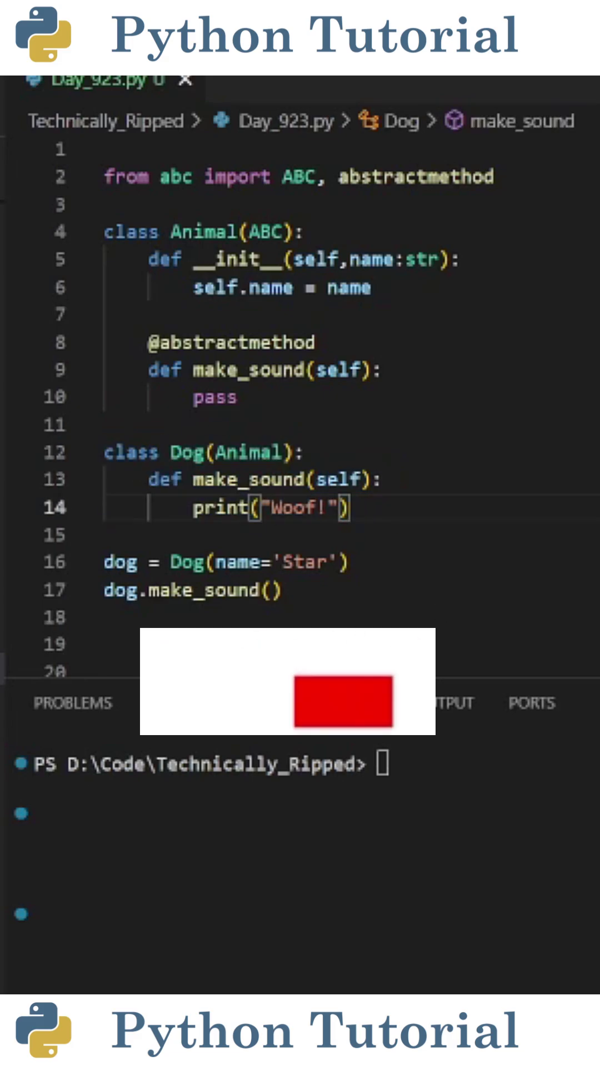